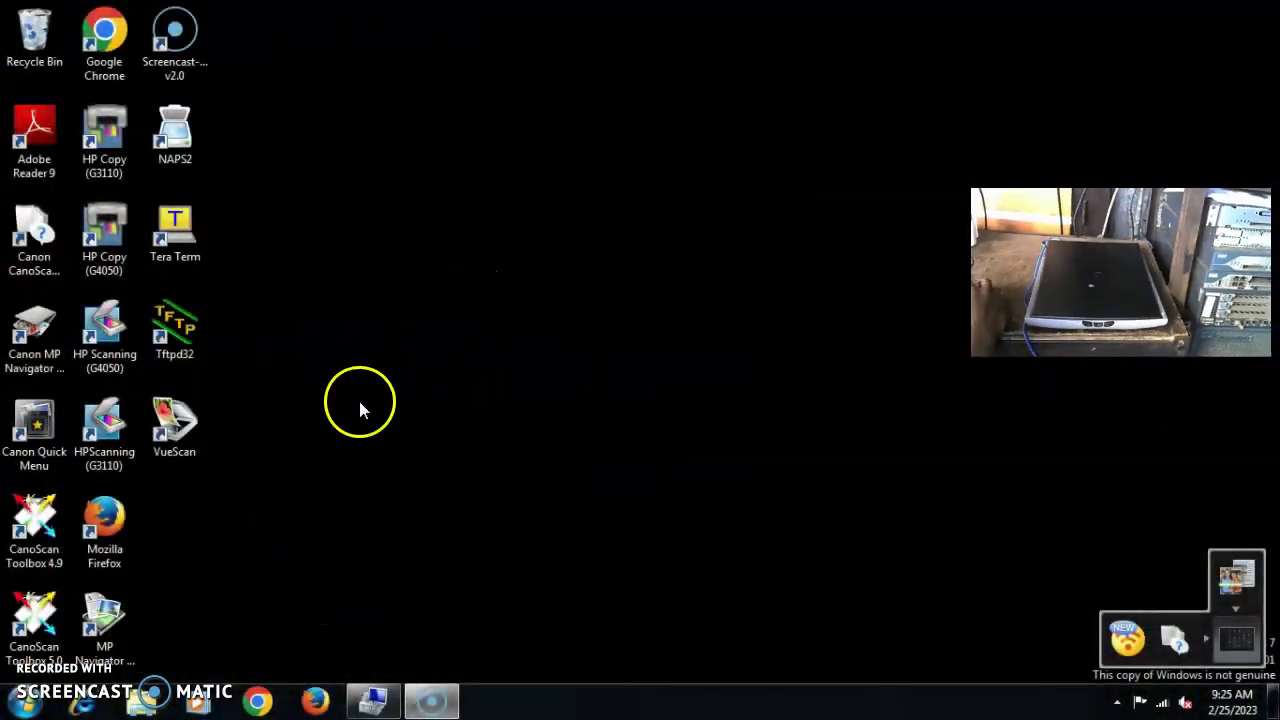
- Launch CanoScan Toolbox 4.9 and accept its scanner settings with CanoScan LiDE 25 as the scanner
{"action": "double_click", "coordinate": [40, 556]}
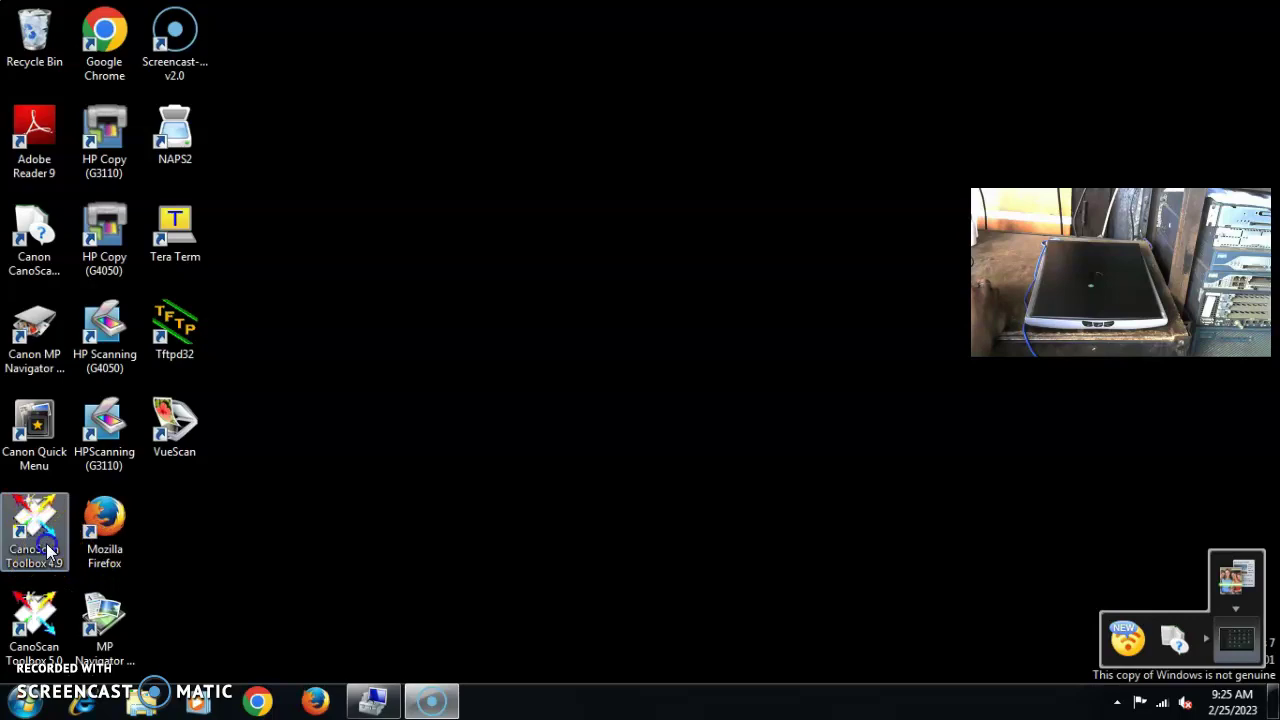
{"action": "left_click", "coordinate": [555, 166]}
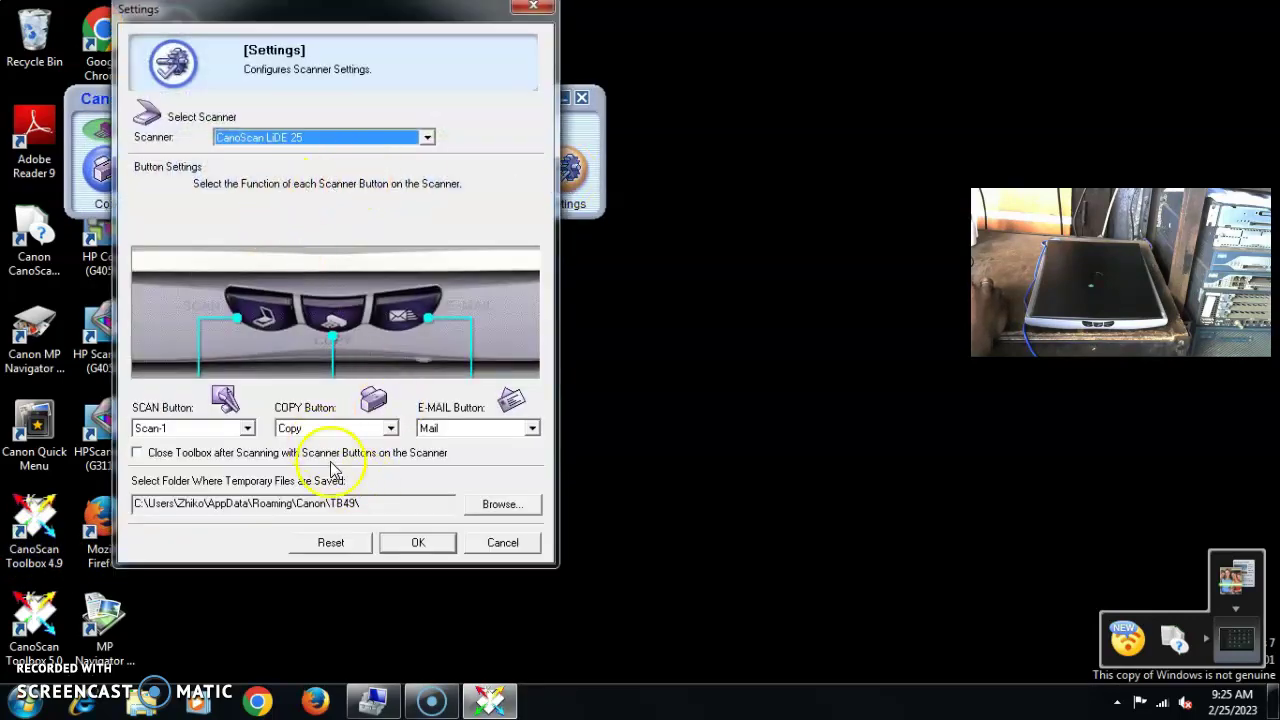
{"action": "left_click", "coordinate": [416, 542]}
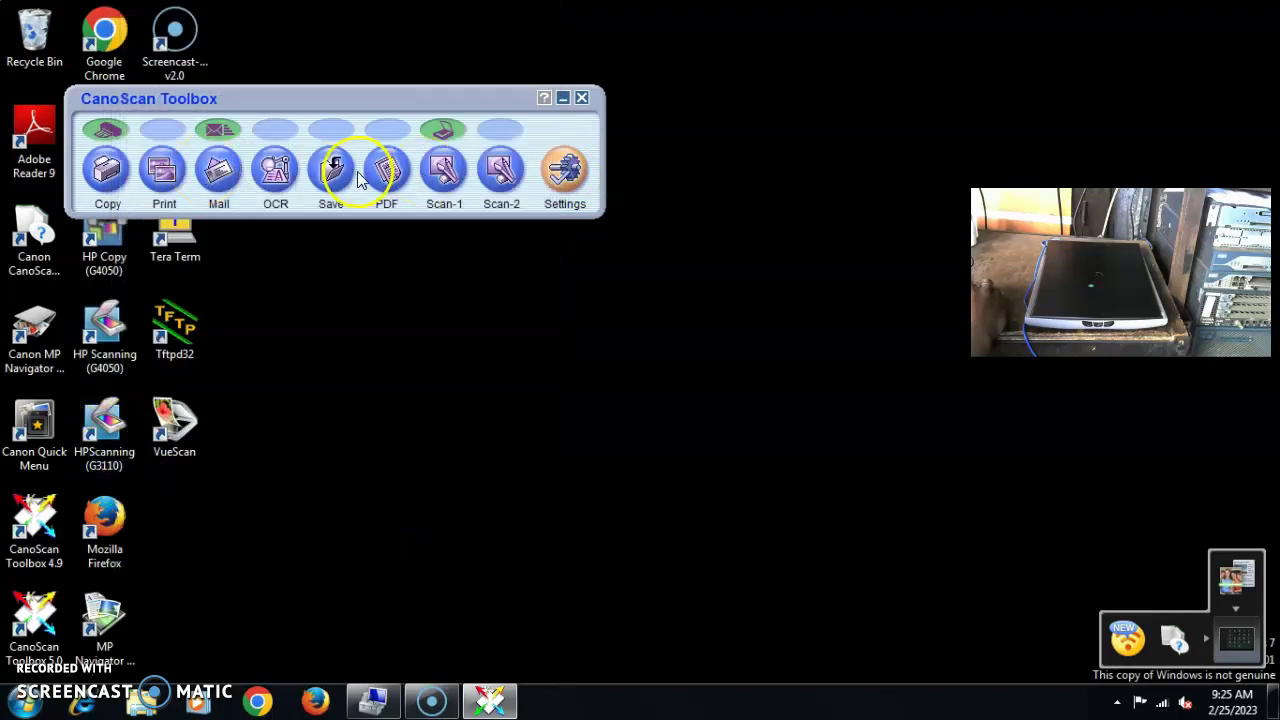
- Open the Toolbox's Save function and set the scanned image's file name to Gangnam
{"action": "left_click", "coordinate": [330, 175]}
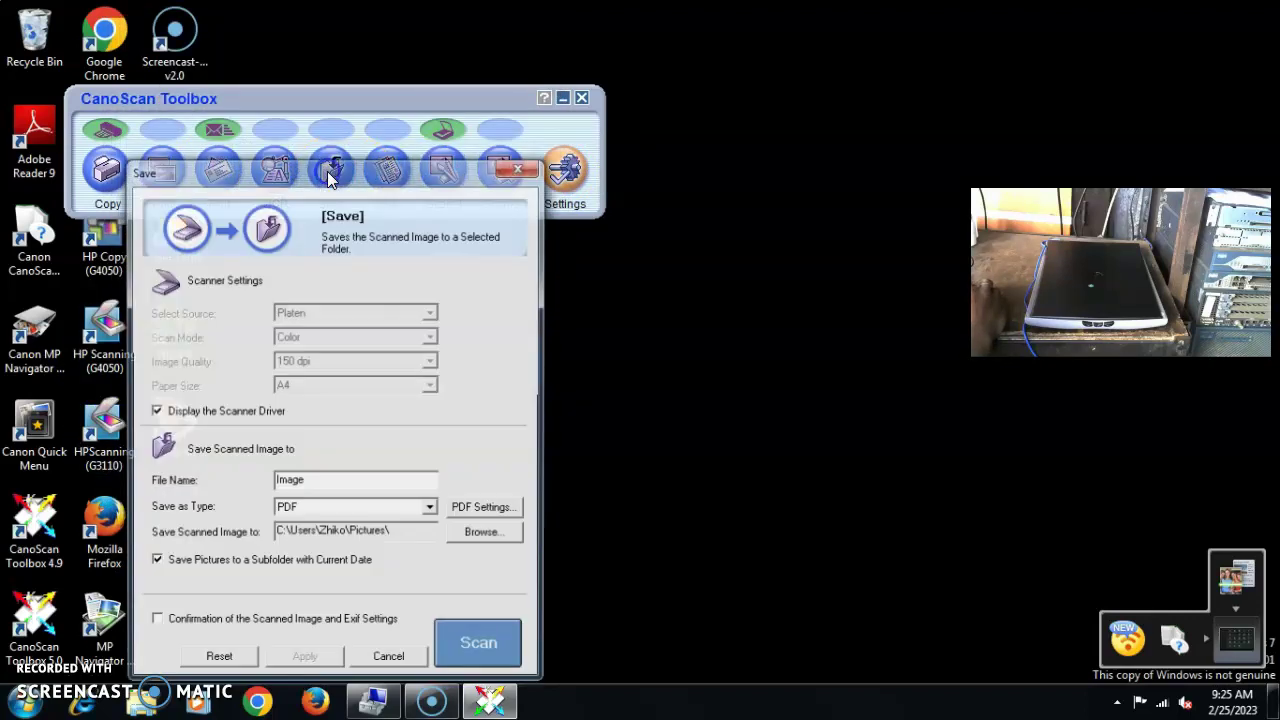
{"action": "double_click", "coordinate": [331, 481]}
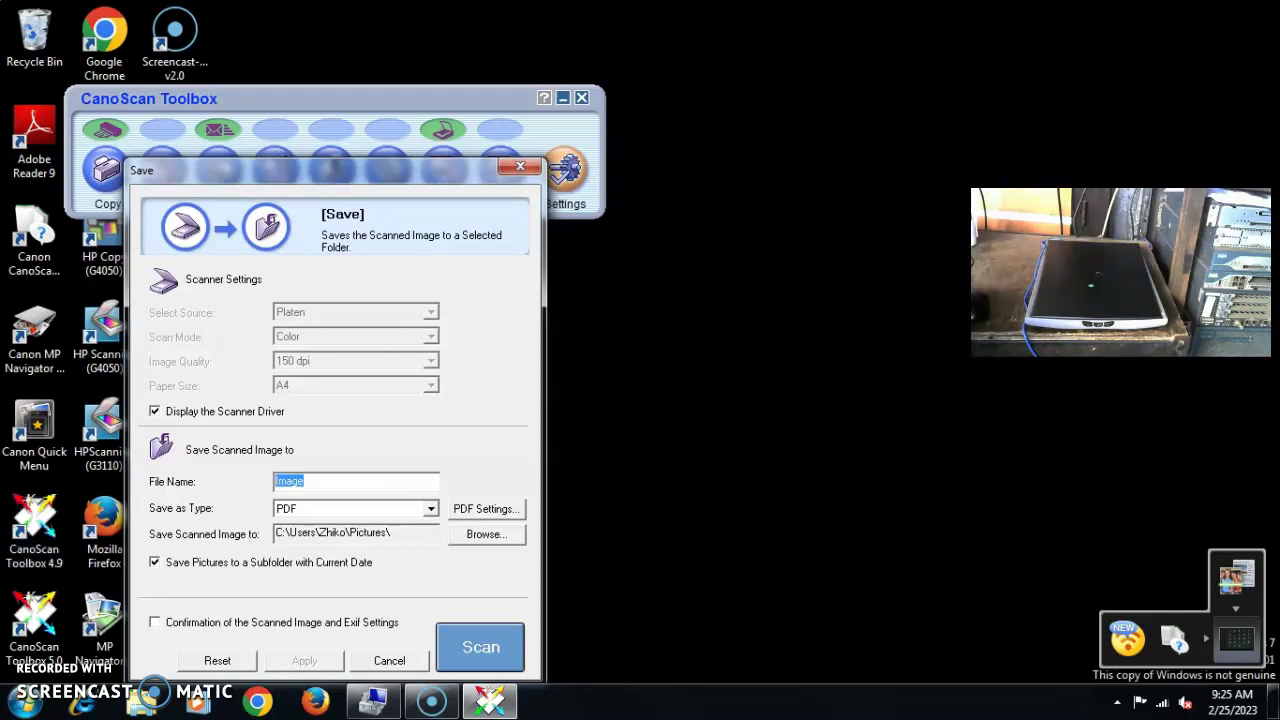
{"action": "type", "text": "ang nam"}
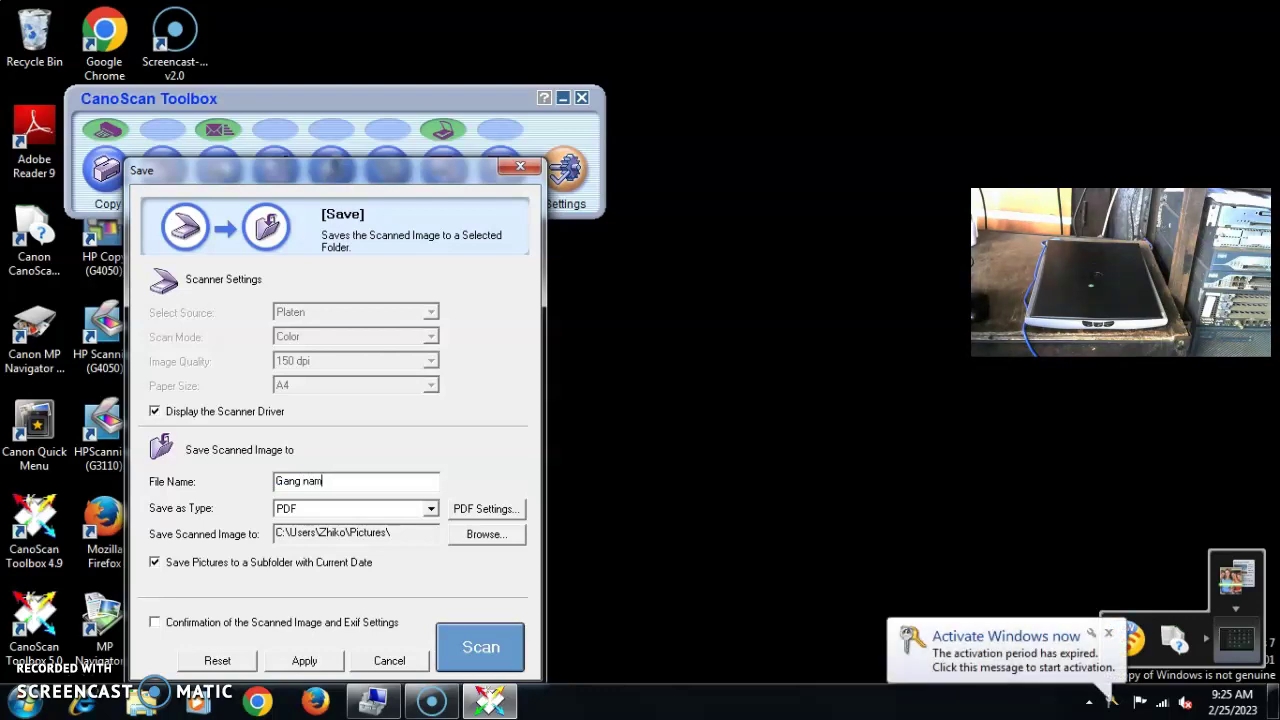
{"action": "key", "text": "BackSpace"}
{"action": "key", "text": "BackSpace"}
{"action": "key", "text": "BackSpace"}
{"action": "key", "text": "BackSpace"}
{"action": "type", "text": "nam"}
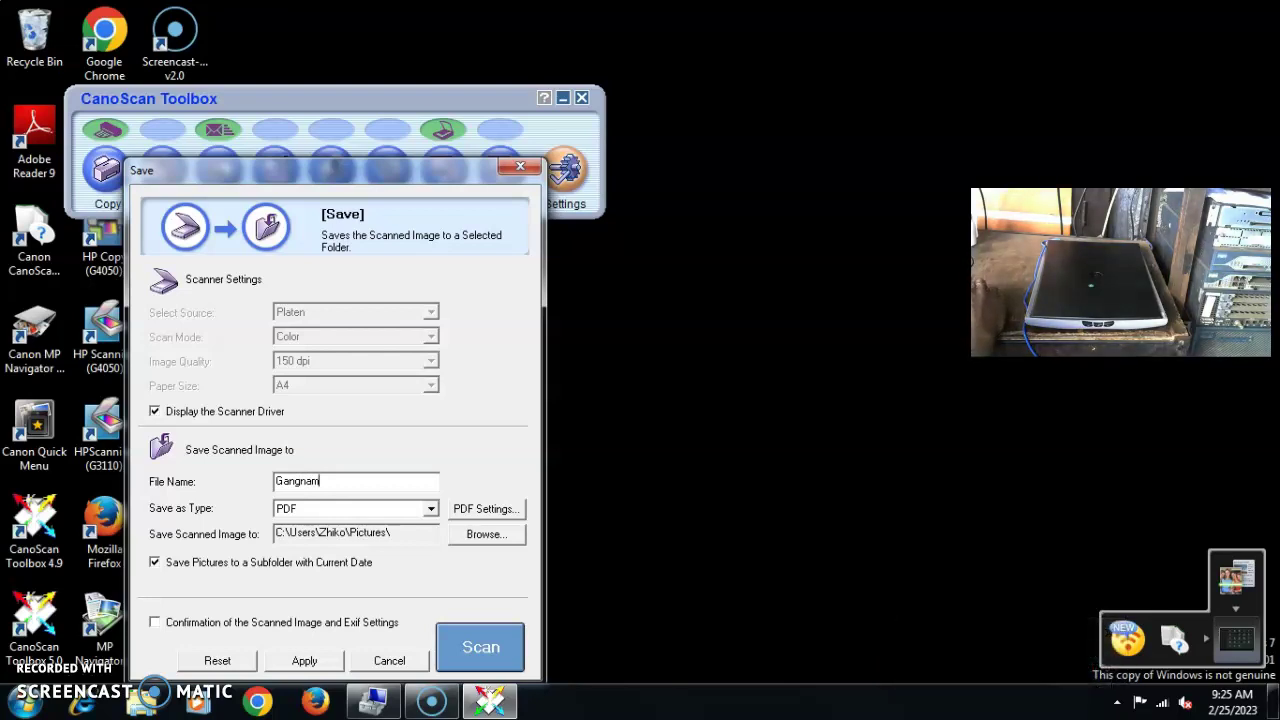
- Keep PDF as the save type and choose My Pictures as the folder for the scanned image
{"action": "left_click", "coordinate": [430, 510]}
{"action": "left_click", "coordinate": [430, 510]}
{"action": "left_click", "coordinate": [430, 510]}
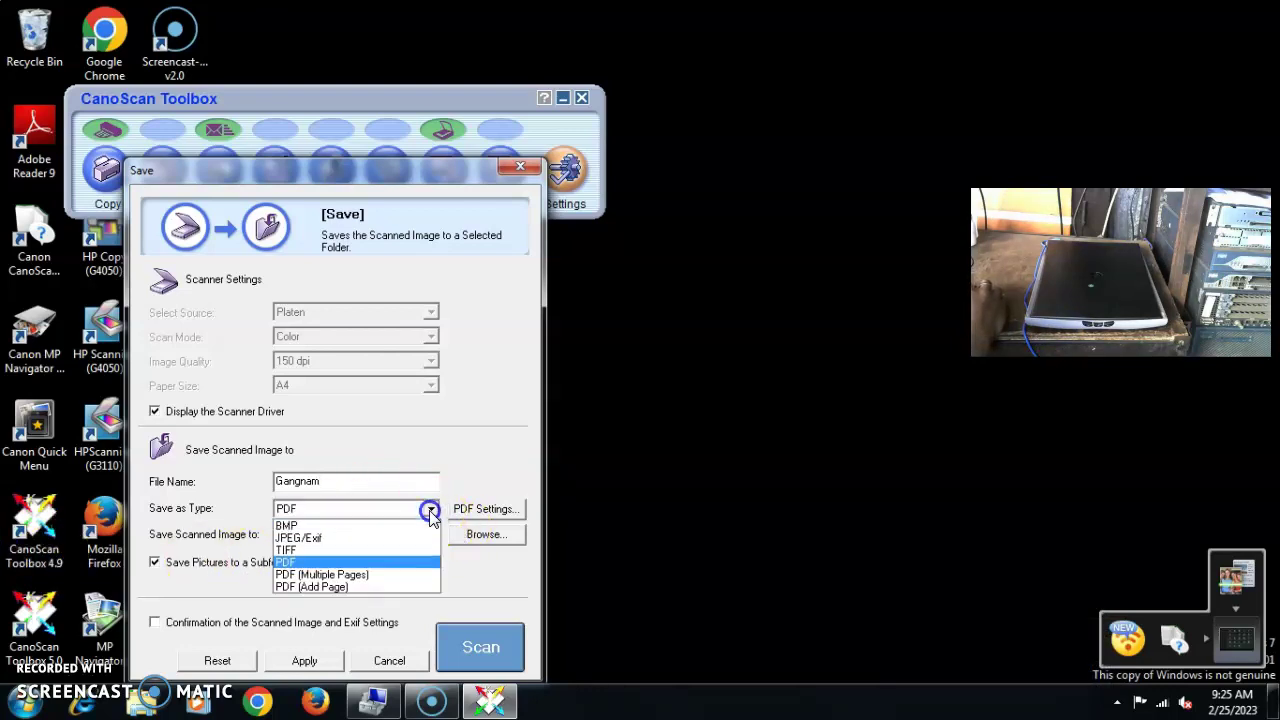
{"action": "left_click", "coordinate": [430, 510]}
{"action": "left_click", "coordinate": [489, 534]}
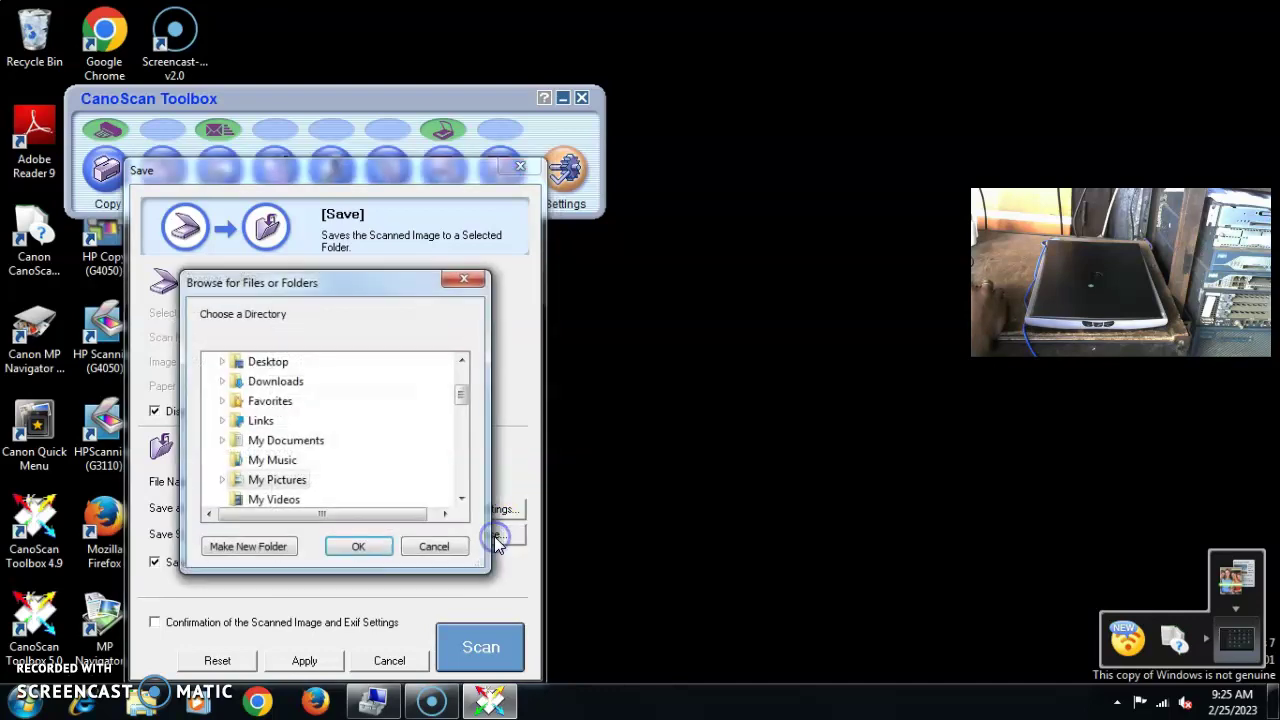
{"action": "double_click", "coordinate": [296, 482]}
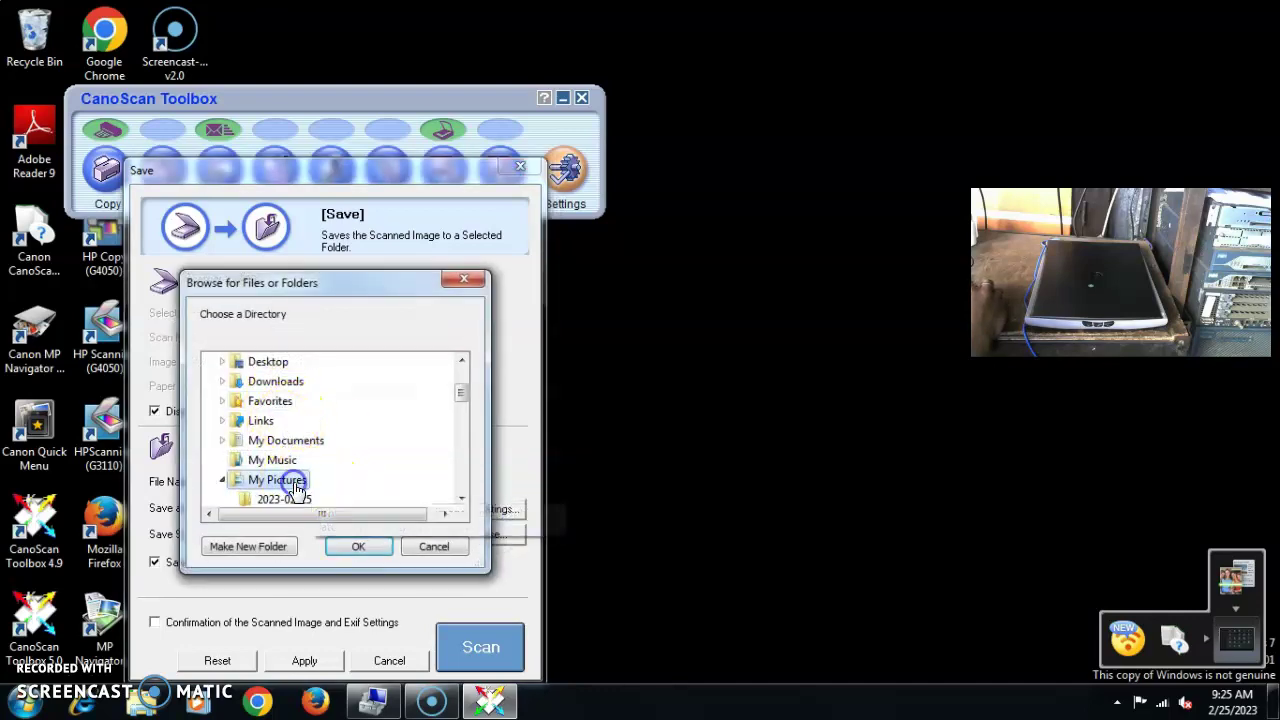
{"action": "left_click", "coordinate": [358, 546]}
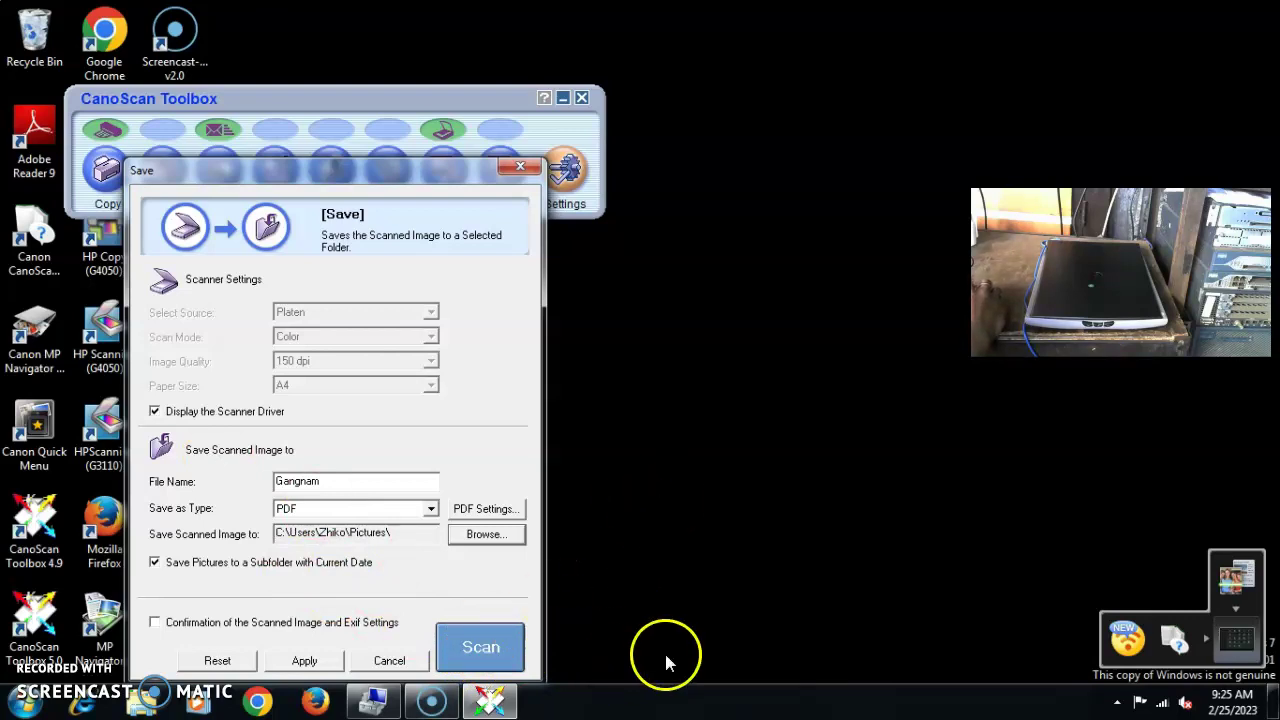
- Keep the option to display the scanner driver enabled and open the driver for scanning
{"action": "left_click", "coordinate": [155, 412]}
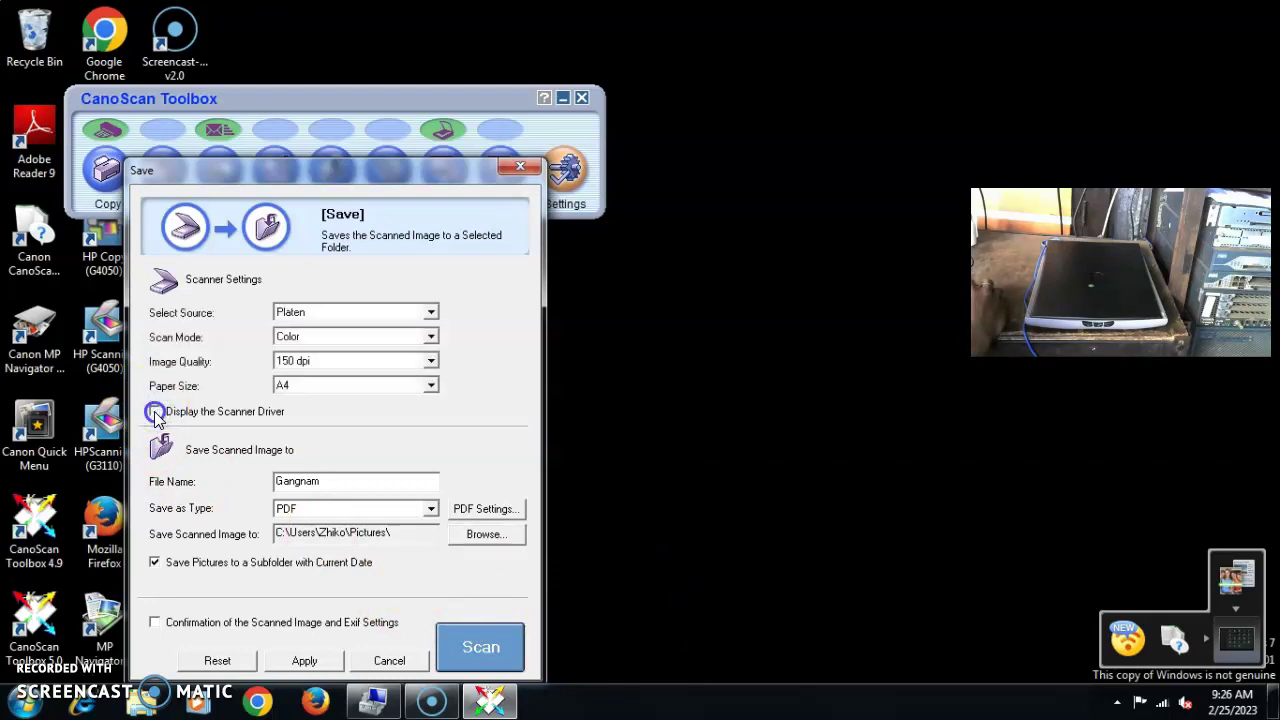
{"action": "left_click", "coordinate": [155, 412]}
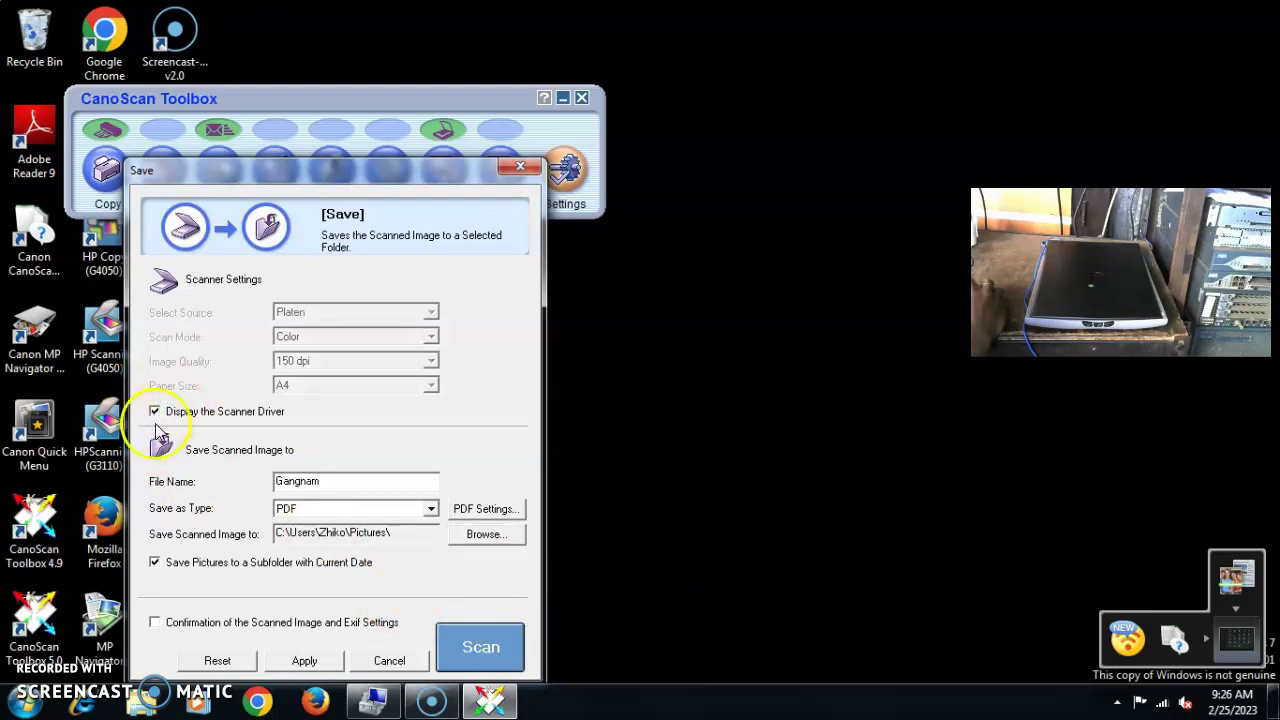
{"action": "left_click", "coordinate": [480, 658]}
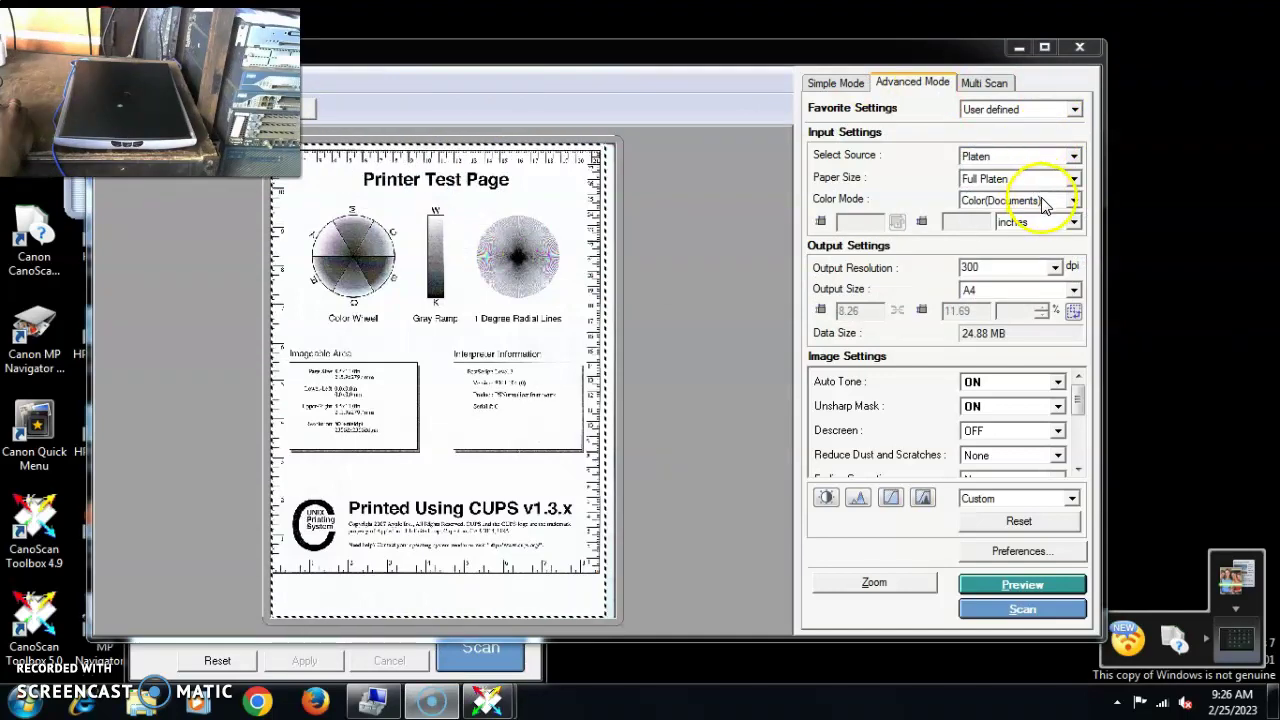
- Review the scanner driver's color mode, paper size, output size and output resolution options
{"action": "left_click", "coordinate": [1045, 201]}
{"action": "left_click", "coordinate": [1045, 201]}
{"action": "left_click", "coordinate": [1045, 201]}
{"action": "left_click", "coordinate": [1045, 201]}
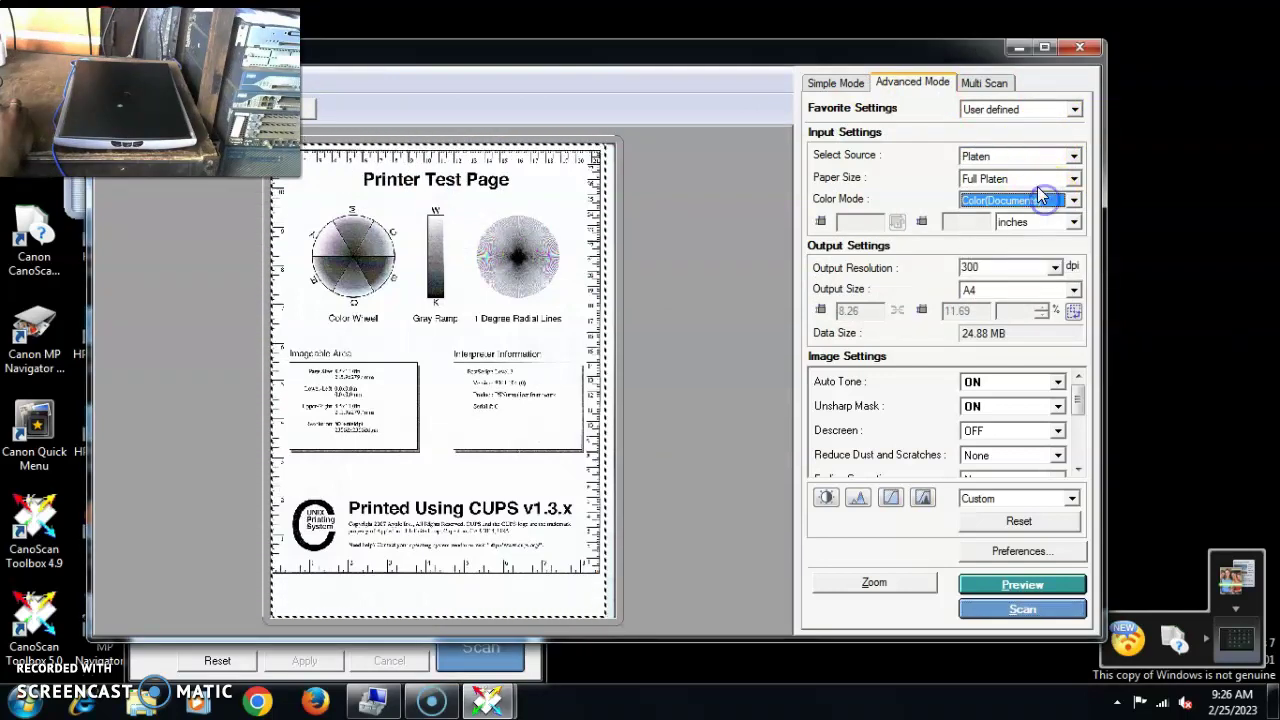
{"action": "left_click", "coordinate": [1035, 179]}
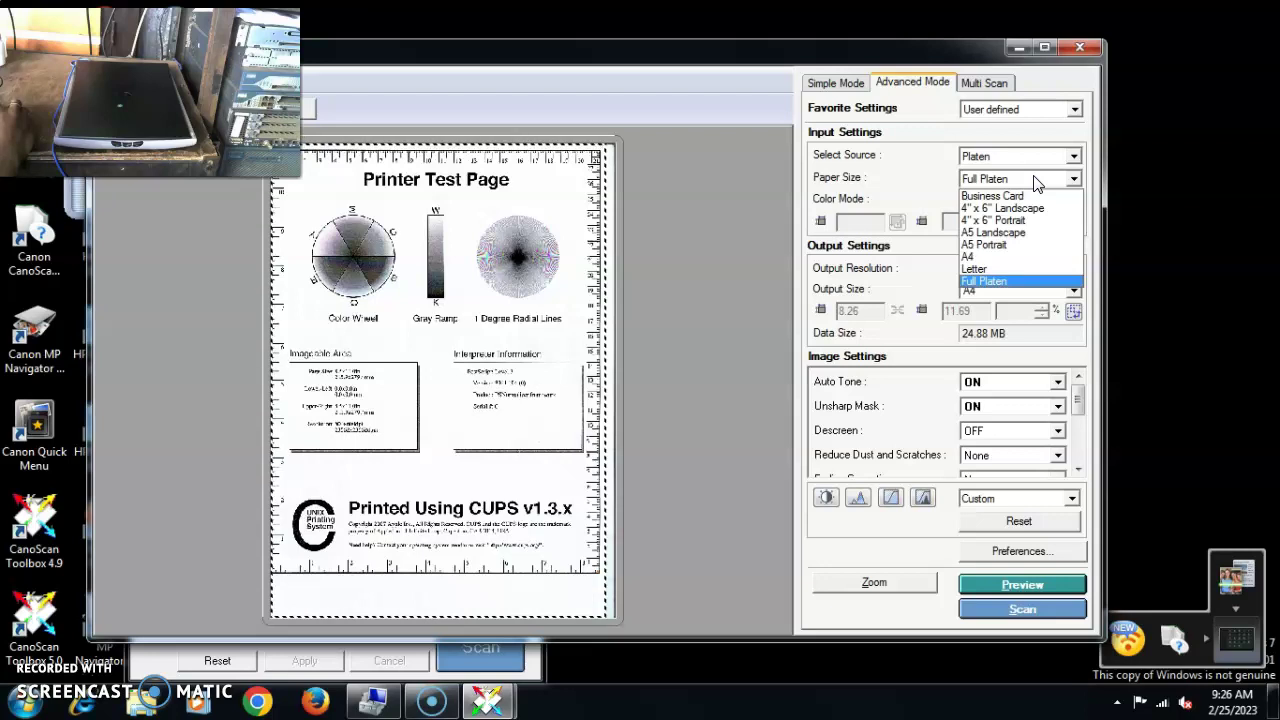
{"action": "left_click", "coordinate": [1035, 180]}
{"action": "left_click", "coordinate": [976, 292]}
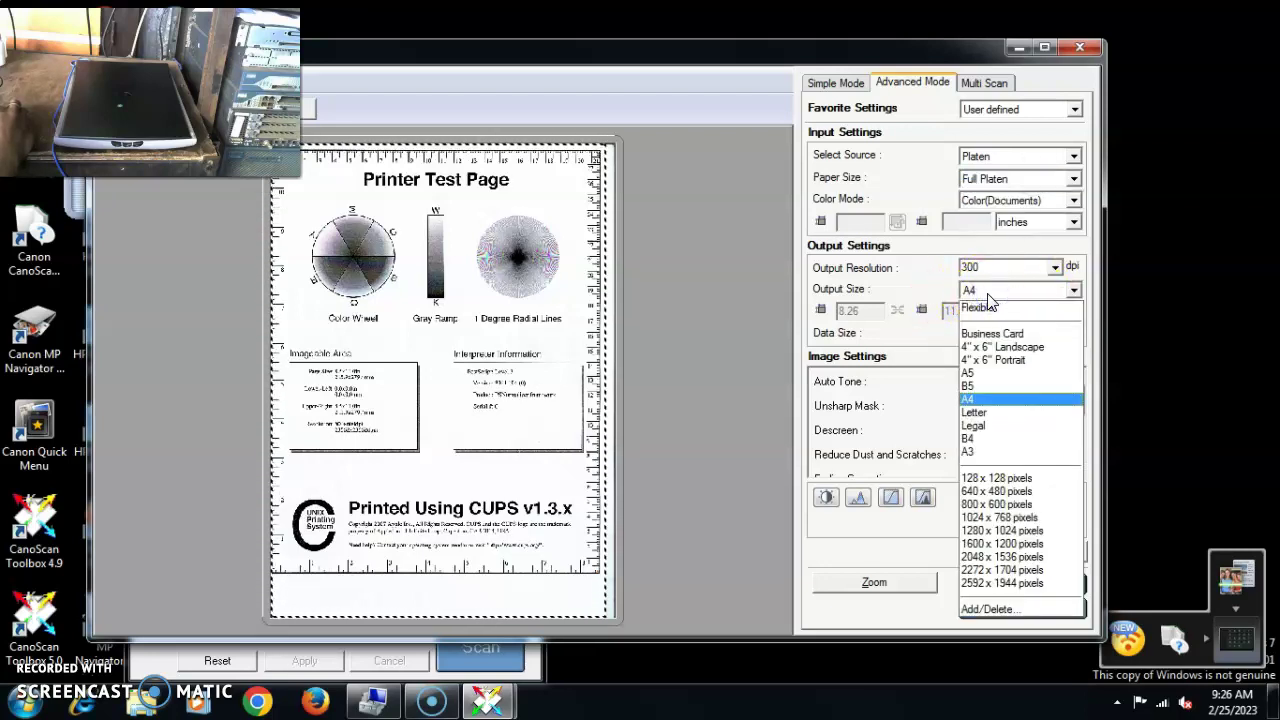
{"action": "left_click", "coordinate": [987, 293]}
{"action": "left_click", "coordinate": [1055, 267]}
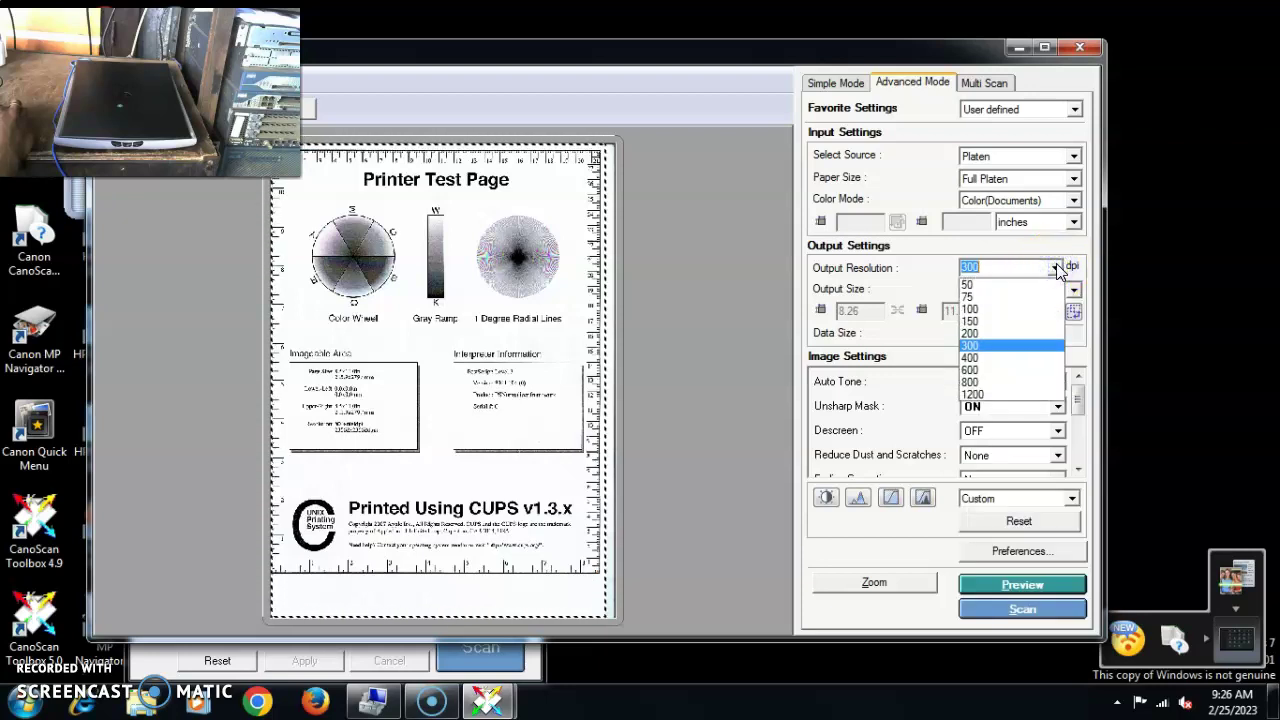
{"action": "left_click", "coordinate": [1058, 268]}
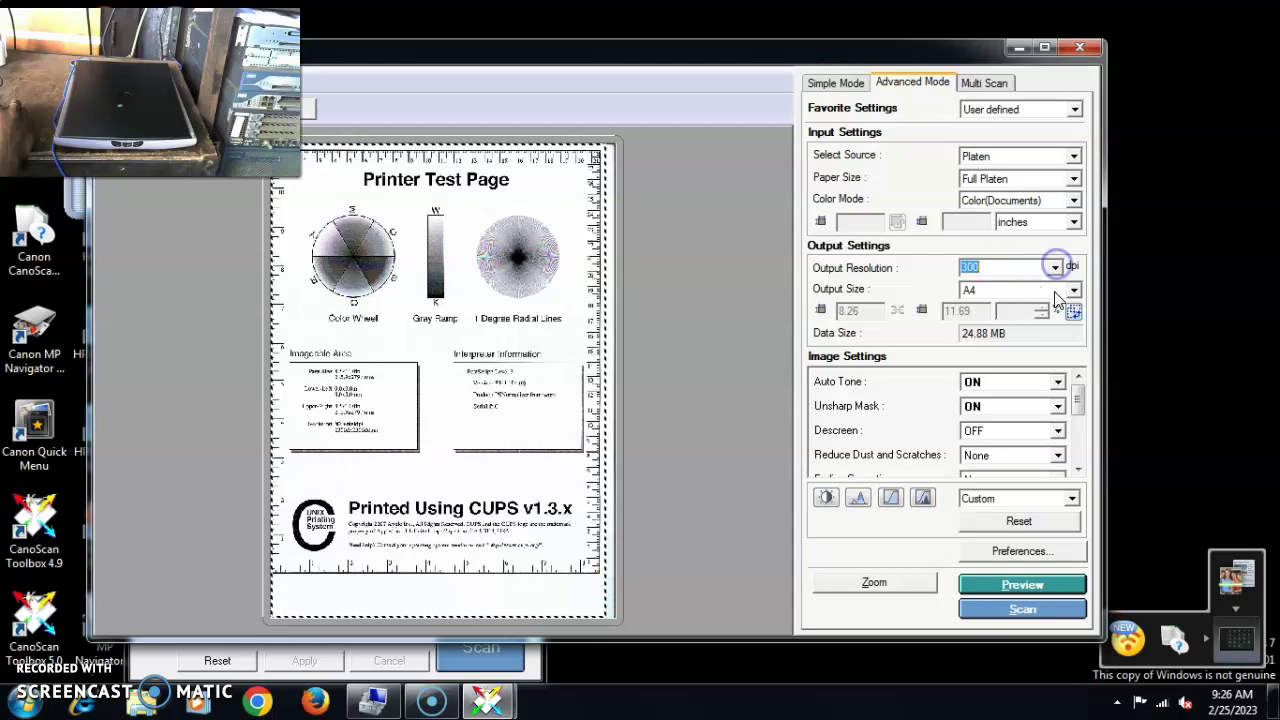
- Preview the document on the platen and scan it at 300 dpi with A4 output size
{"action": "left_click", "coordinate": [1040, 520]}
{"action": "left_click", "coordinate": [1022, 585]}
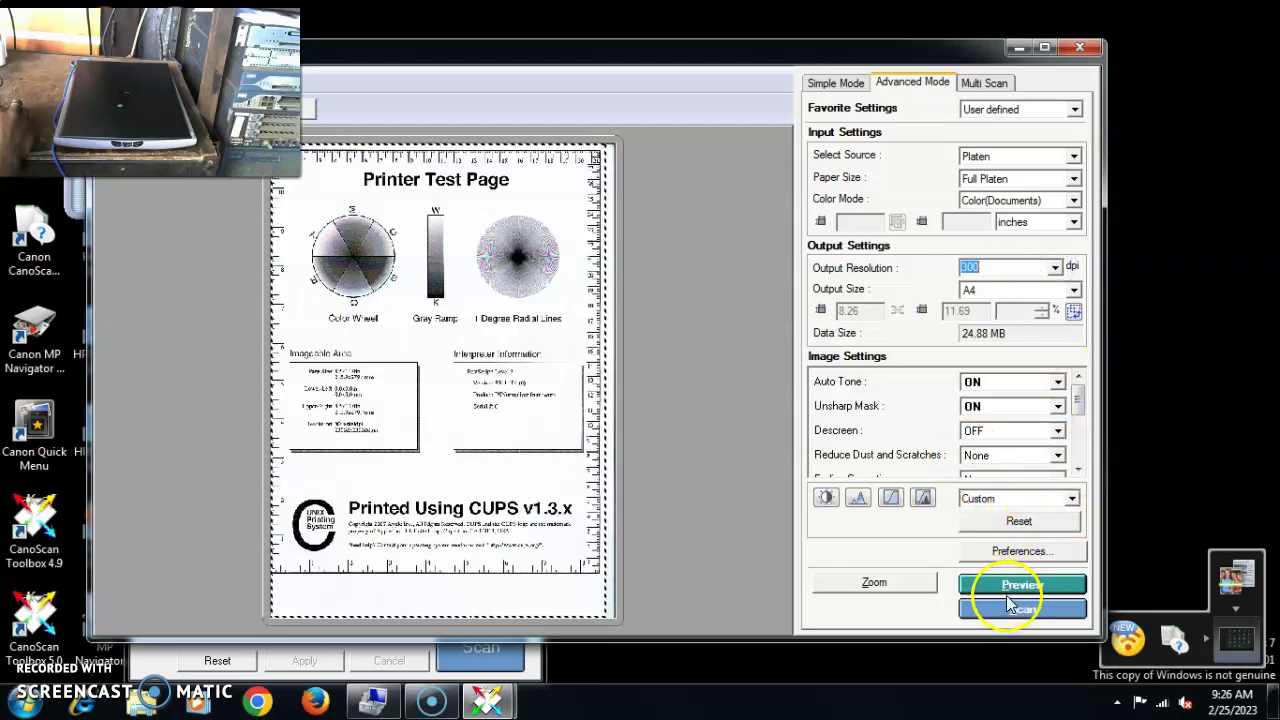
{"action": "left_click", "coordinate": [1023, 582]}
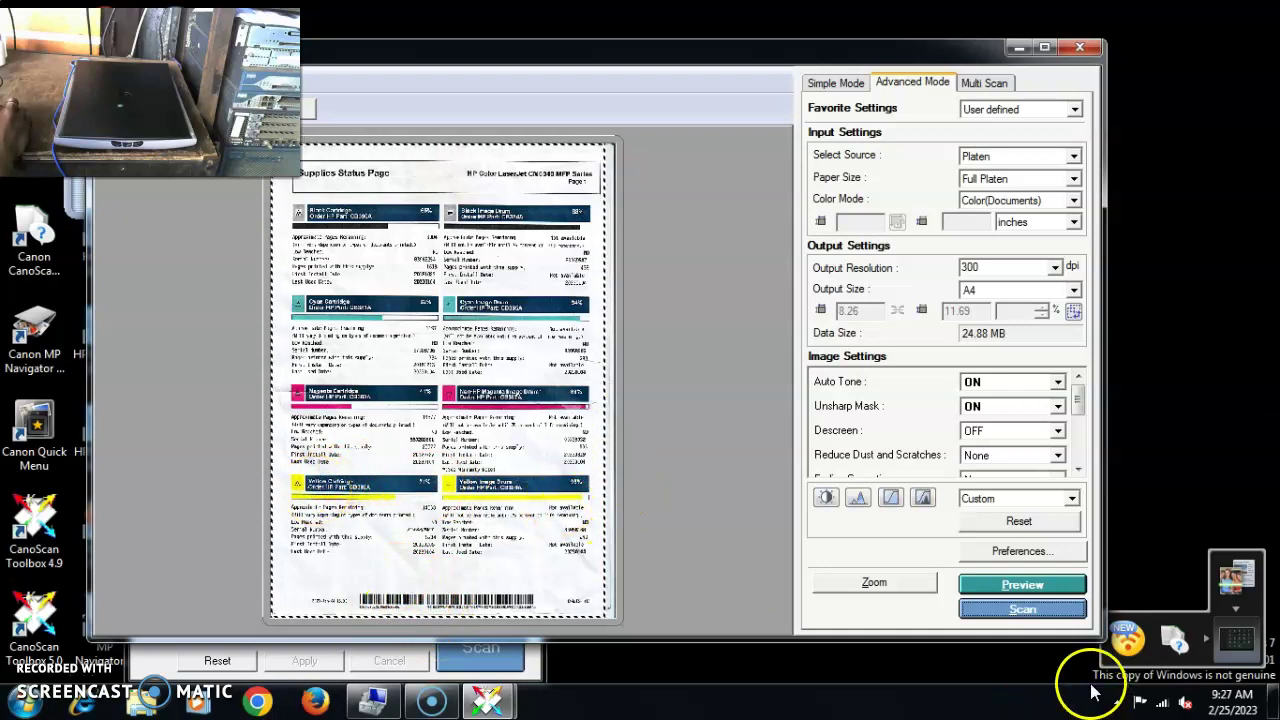
{"action": "left_click", "coordinate": [1015, 617]}
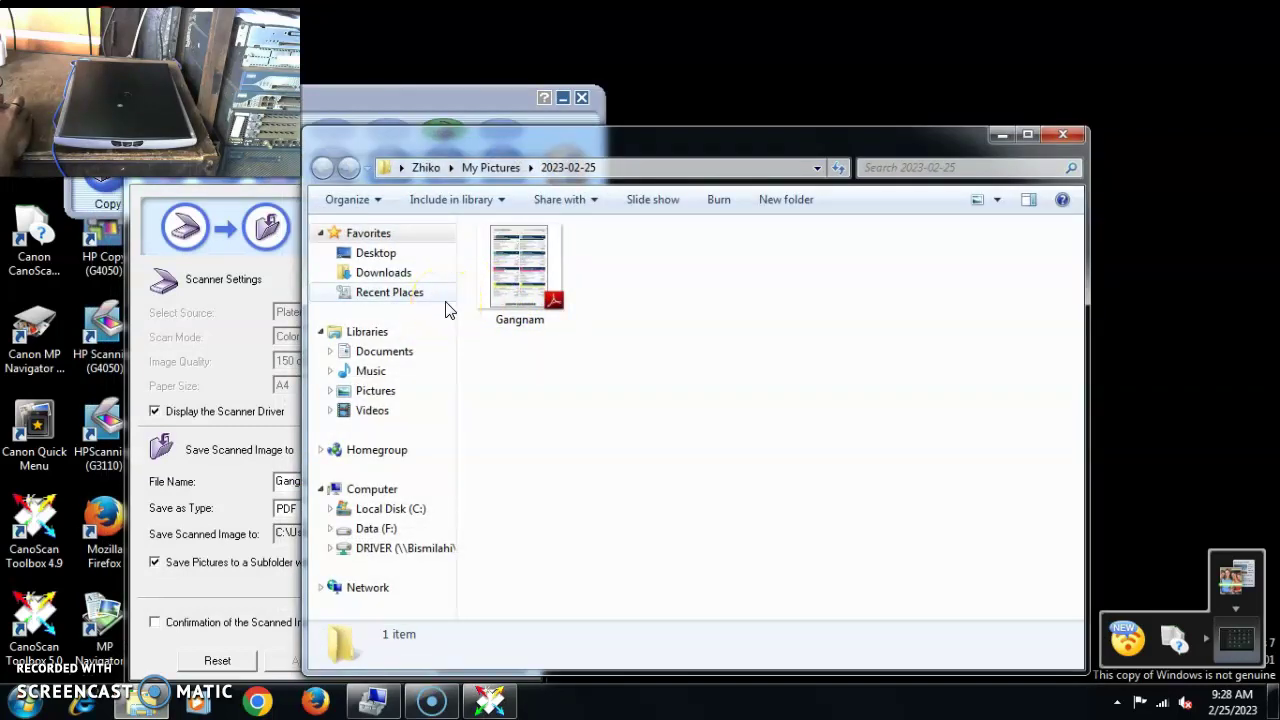
- Open the scanned Gangnam PDF and examine the scan quality across the whole page
{"action": "double_click", "coordinate": [522, 272]}
{"action": "scroll", "coordinate": [624, 385], "scroll_direction": "down", "scroll_amount": 10}
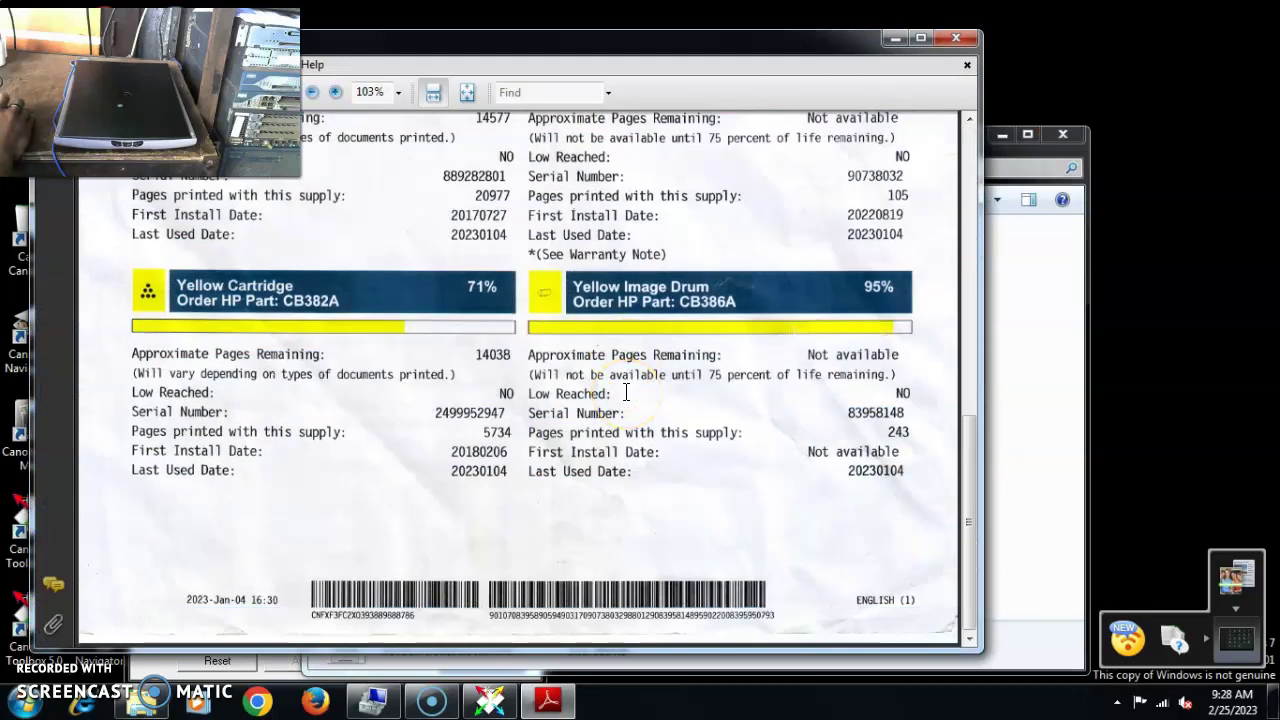
{"action": "scroll", "coordinate": [678, 368], "scroll_direction": "up", "scroll_amount": 10}
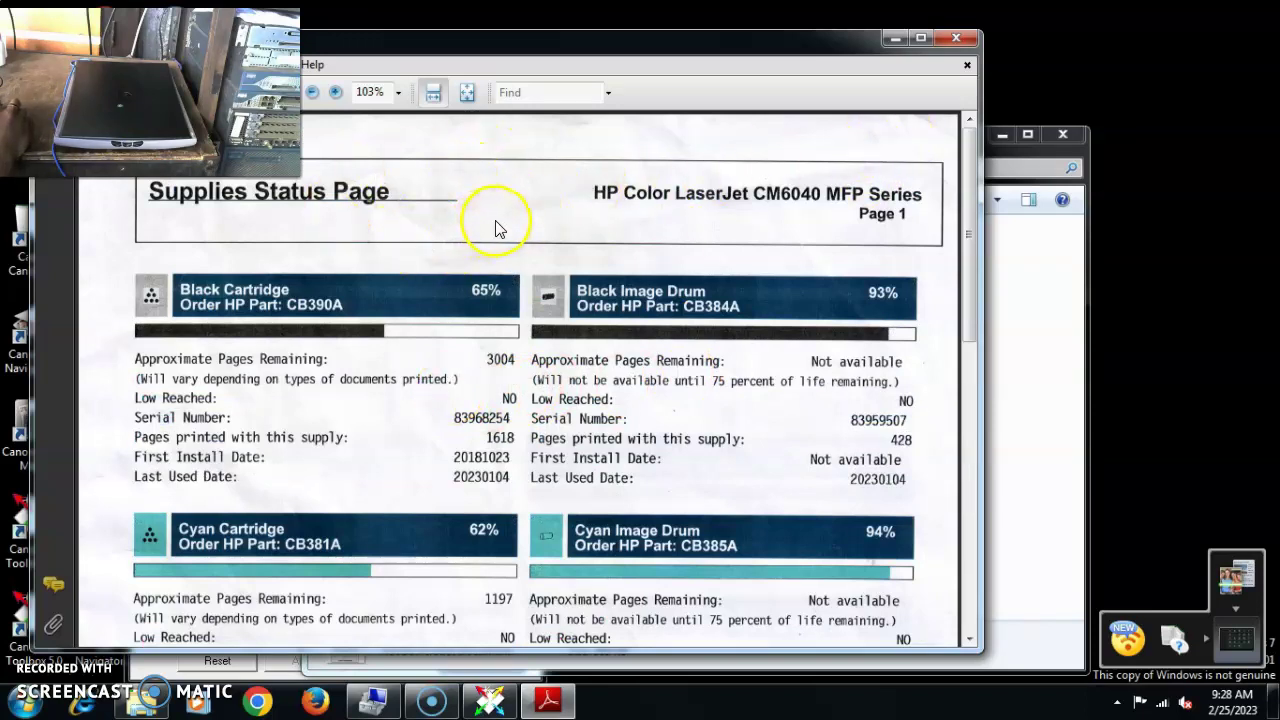
{"action": "scroll", "coordinate": [341, 347], "scroll_direction": "down", "scroll_amount": 5}
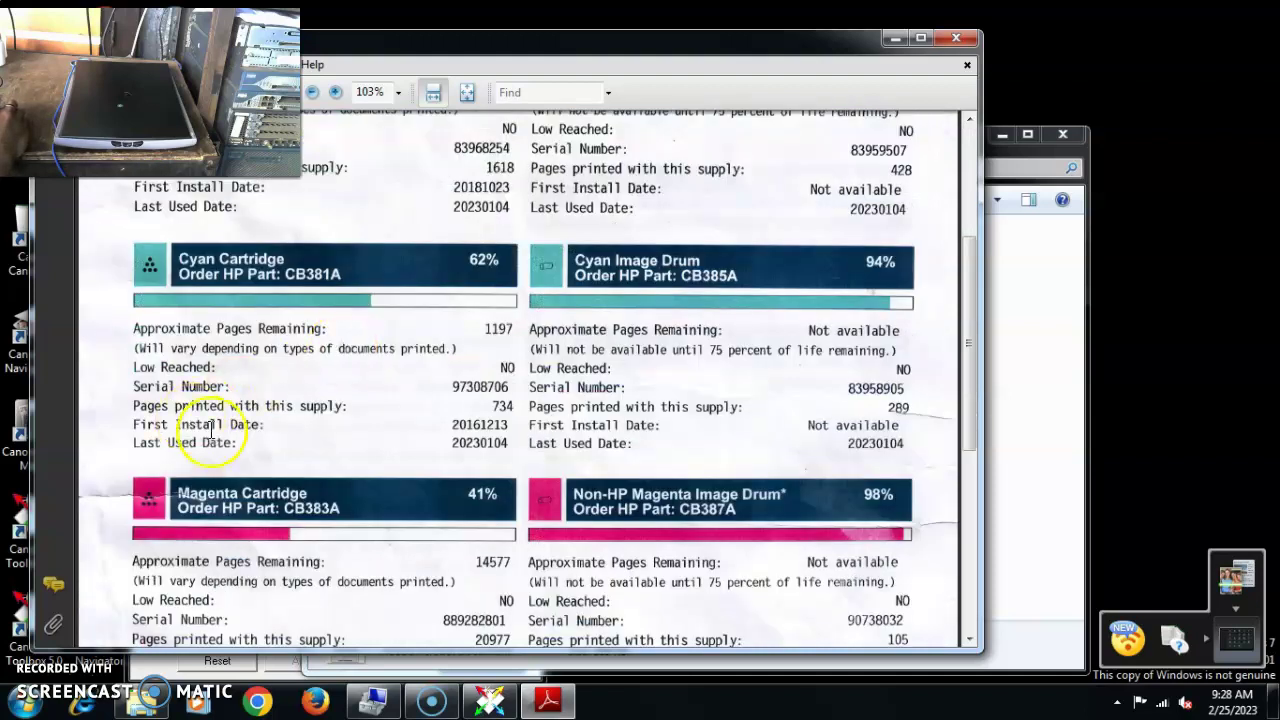
{"action": "scroll", "coordinate": [303, 450], "scroll_direction": "down", "scroll_amount": 3}
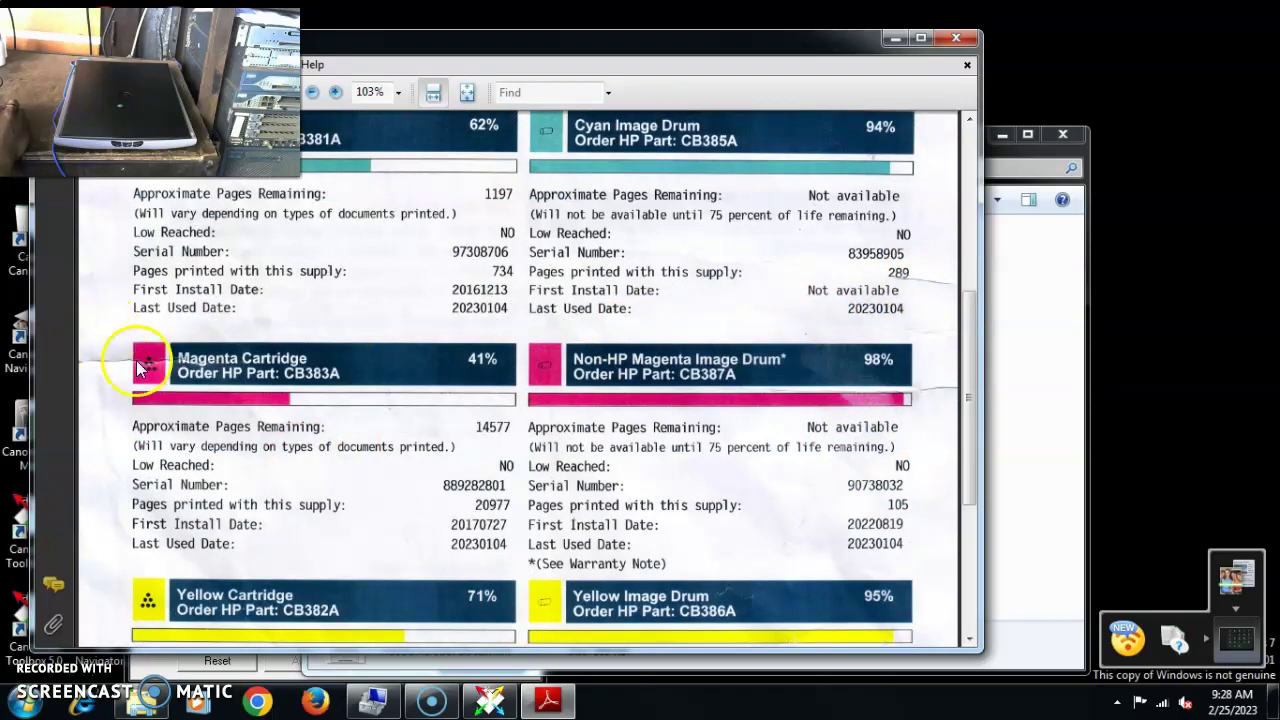
{"action": "scroll", "coordinate": [250, 360], "scroll_direction": "down", "scroll_amount": 3}
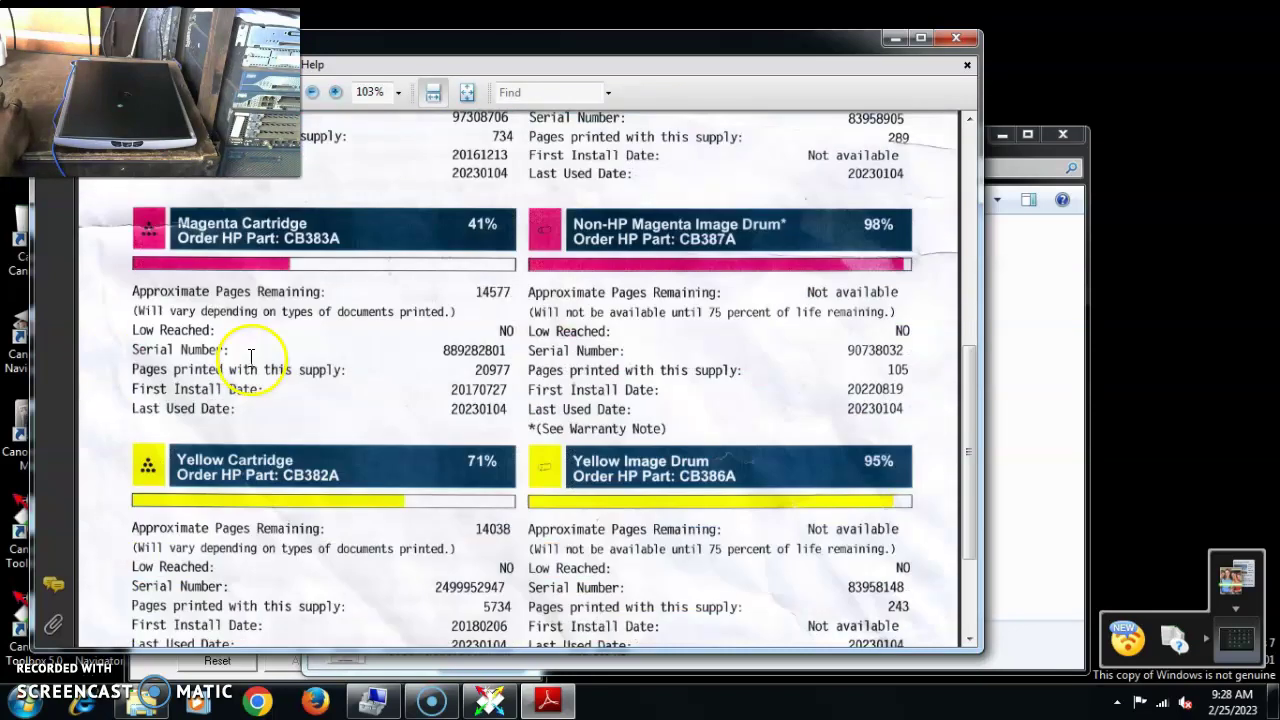
{"action": "scroll", "coordinate": [250, 357], "scroll_direction": "down", "scroll_amount": 3}
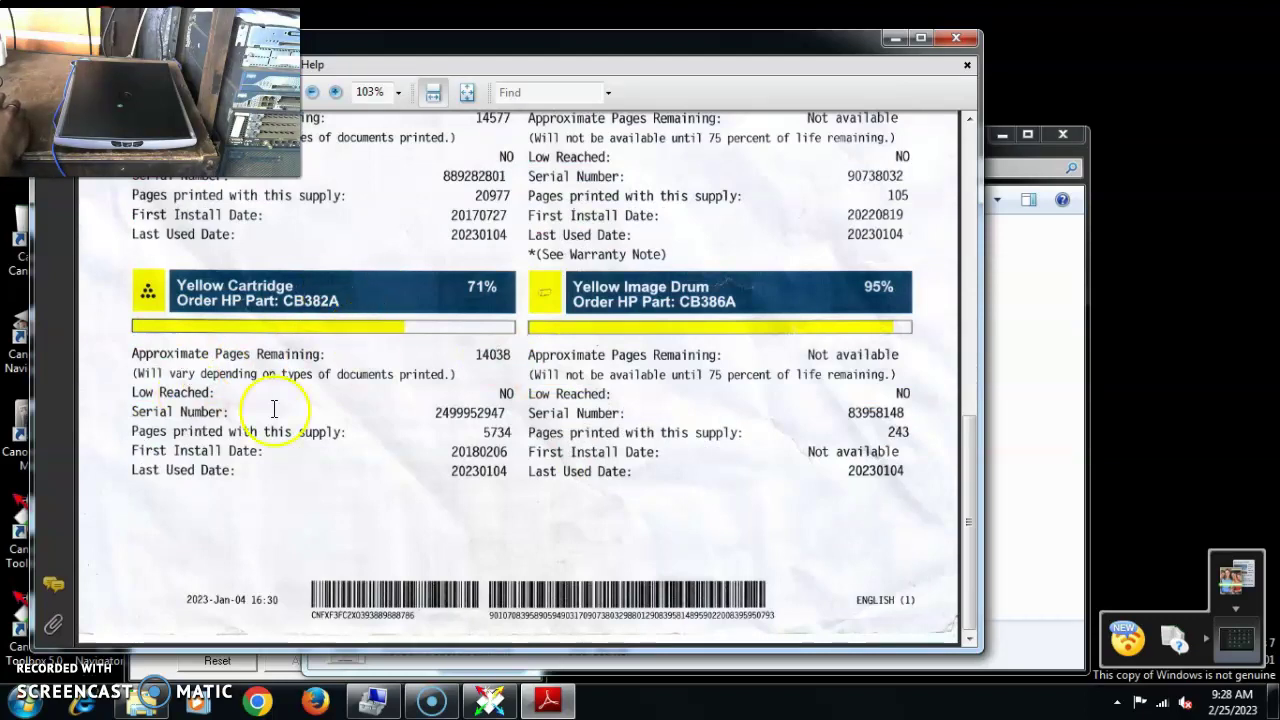
{"action": "scroll", "coordinate": [360, 390], "scroll_direction": "up", "scroll_amount": 3}
{"action": "scroll", "coordinate": [330, 390], "scroll_direction": "up", "scroll_amount": 5}
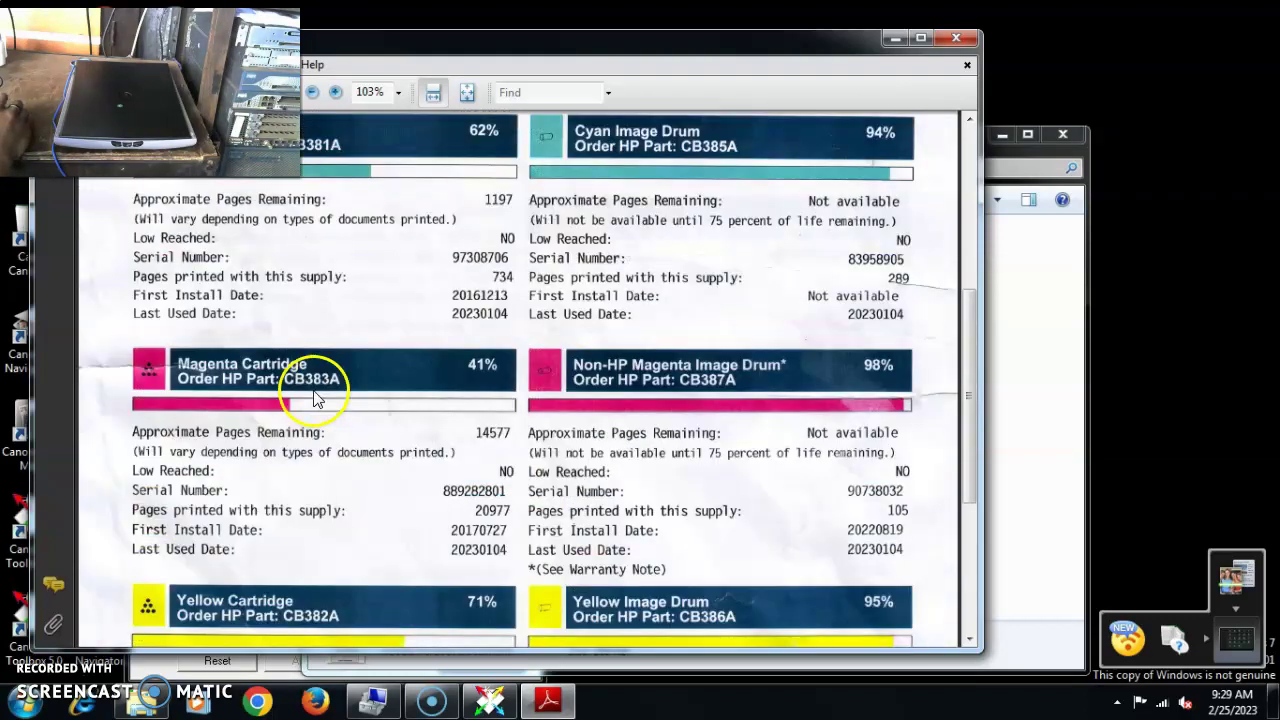
{"action": "scroll", "coordinate": [323, 370], "scroll_direction": "up", "scroll_amount": 5}
{"action": "scroll", "coordinate": [323, 383], "scroll_direction": "up", "scroll_amount": 3}
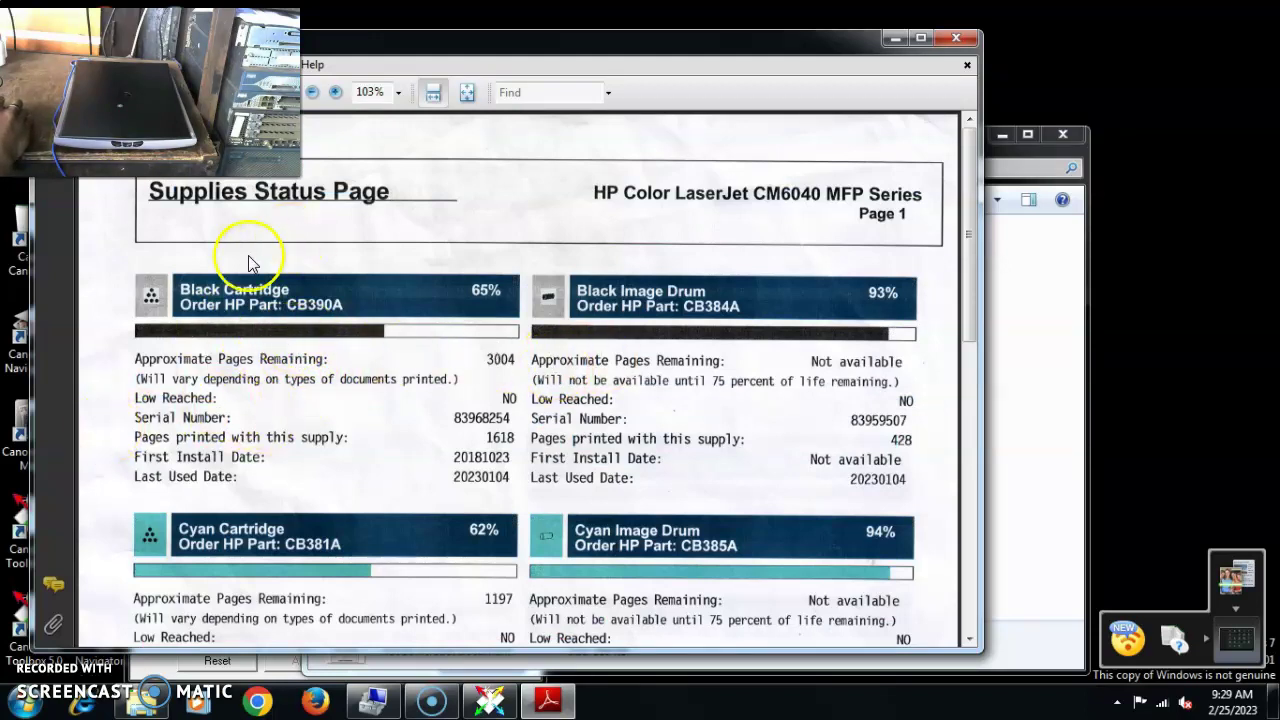
{"action": "scroll", "coordinate": [108, 335], "scroll_direction": "down", "scroll_amount": 5}
{"action": "scroll", "coordinate": [110, 335], "scroll_direction": "up", "scroll_amount": 2}
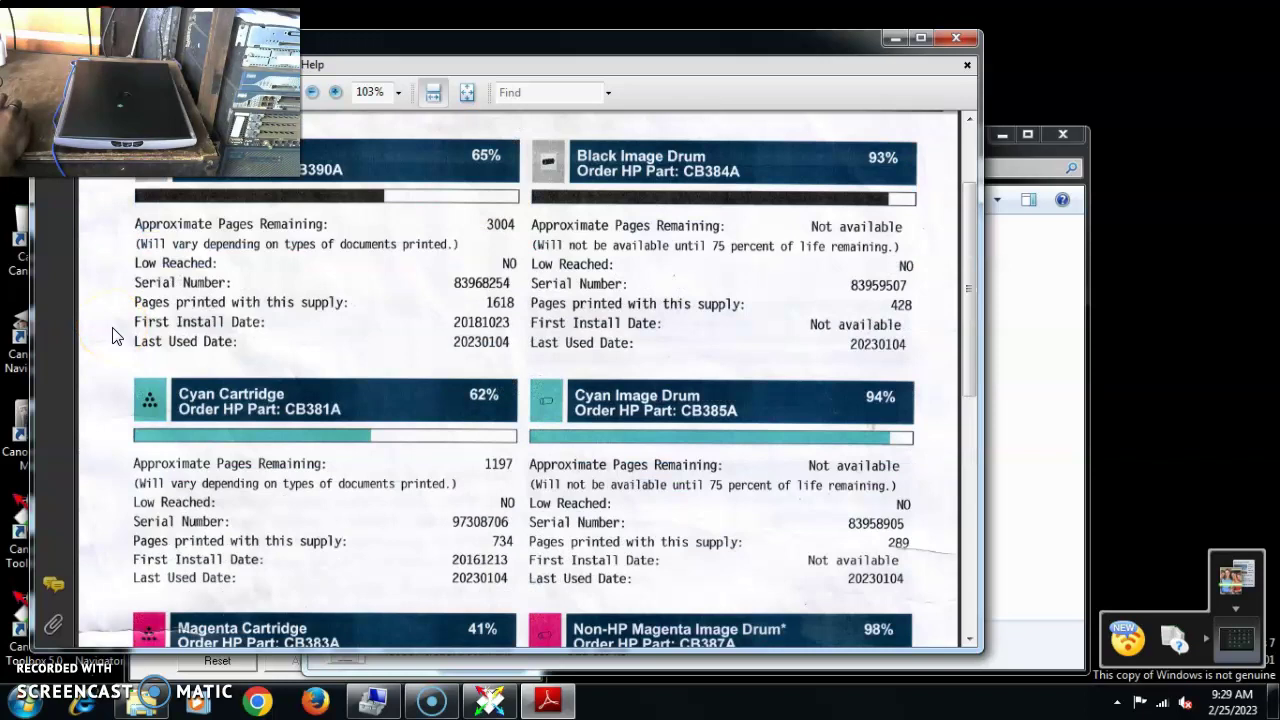
{"action": "left_click", "coordinate": [318, 357]}
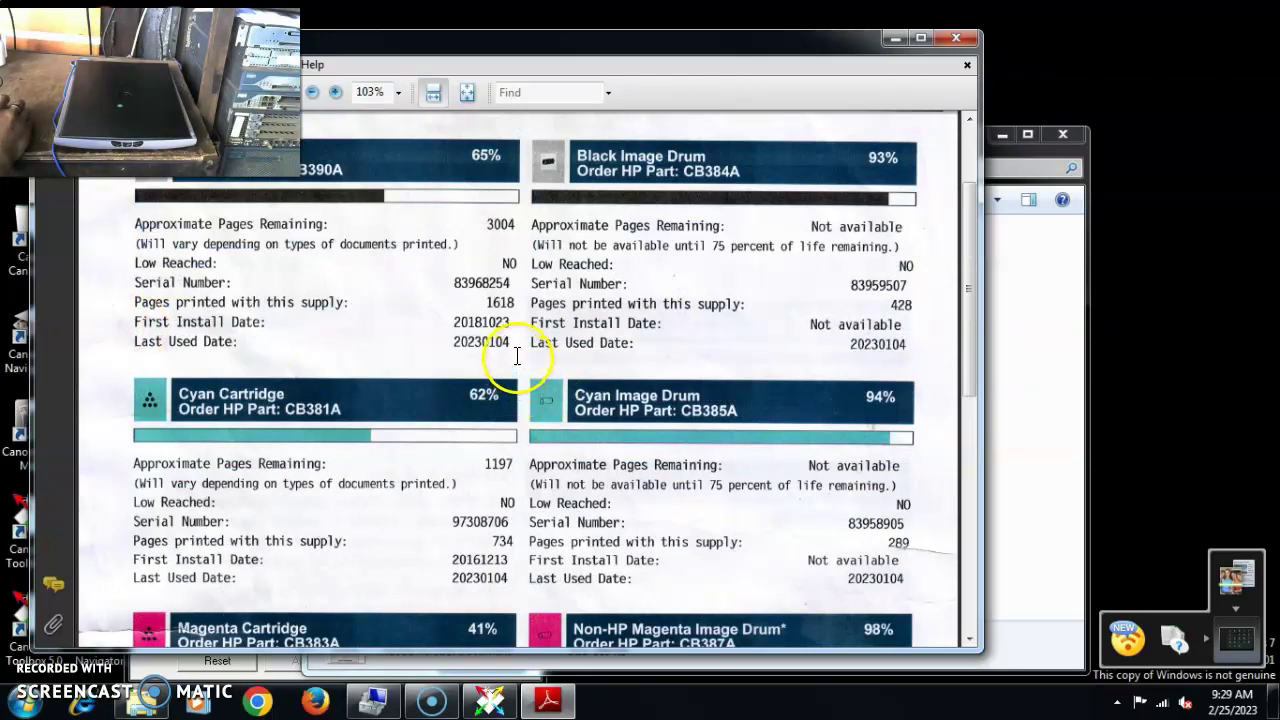
{"action": "scroll", "coordinate": [440, 400], "scroll_direction": "up", "scroll_amount": 3}
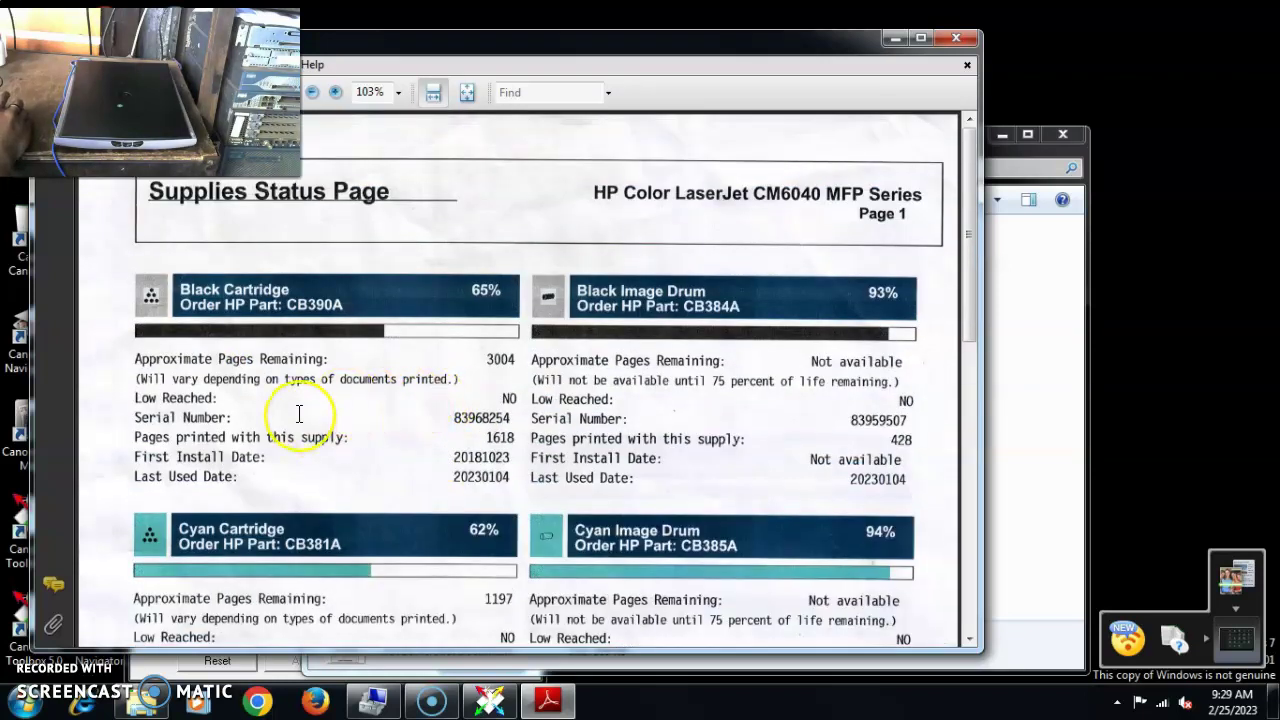